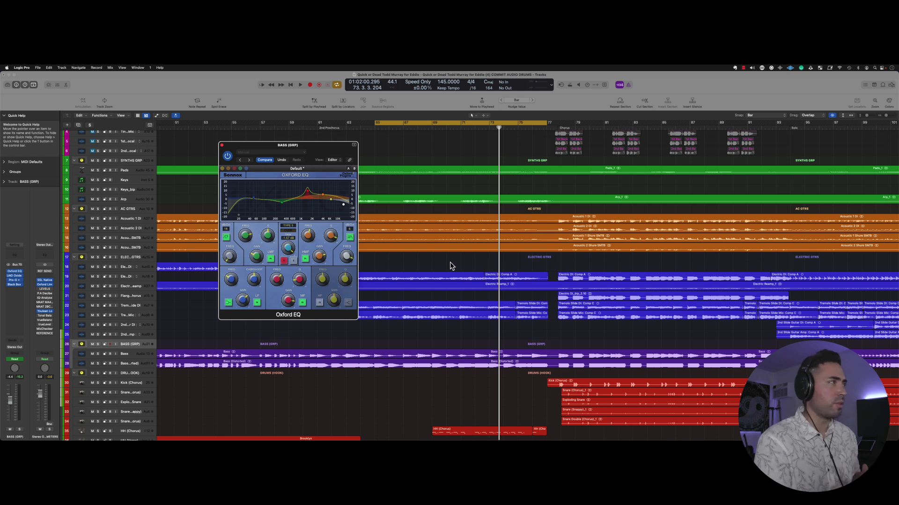
Play the looped prechorus and compare the bass group with the Oxford EQ bypassed and active.
drag(320, 150, 354, 151)
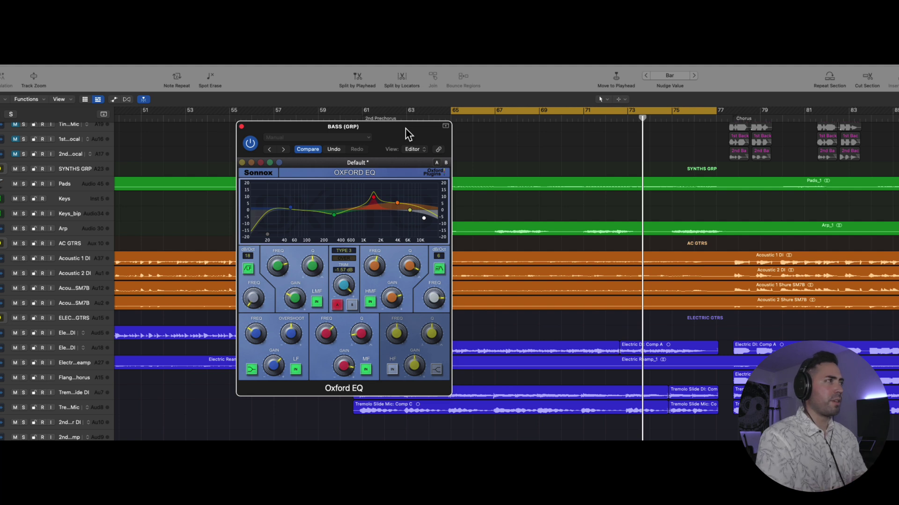
drag(405, 129, 403, 125)
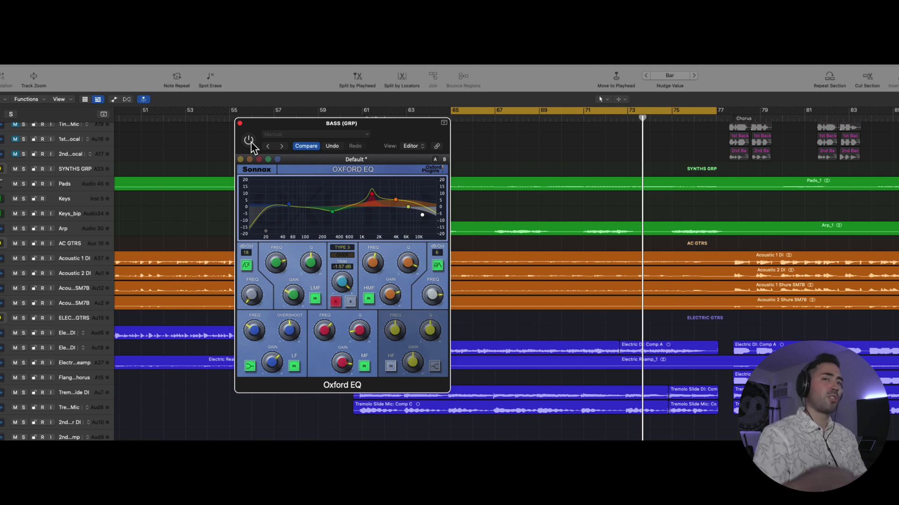
key(space)
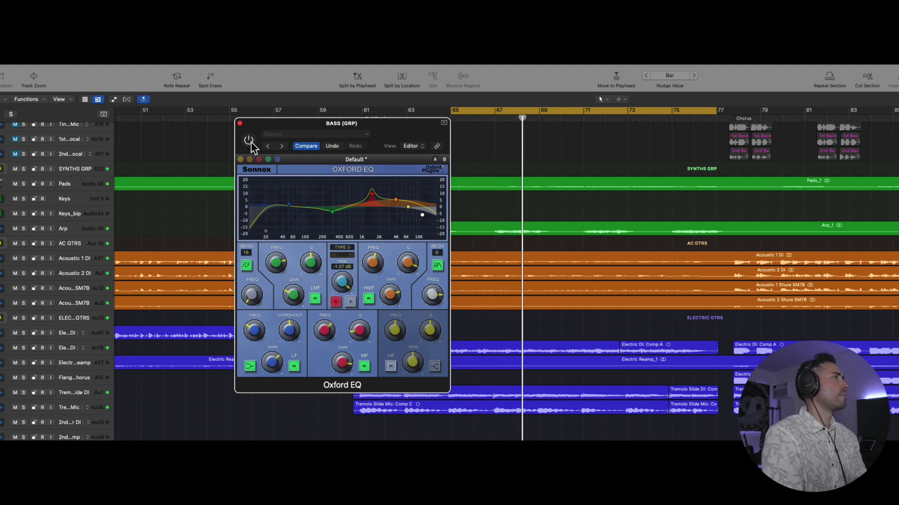
click(249, 140)
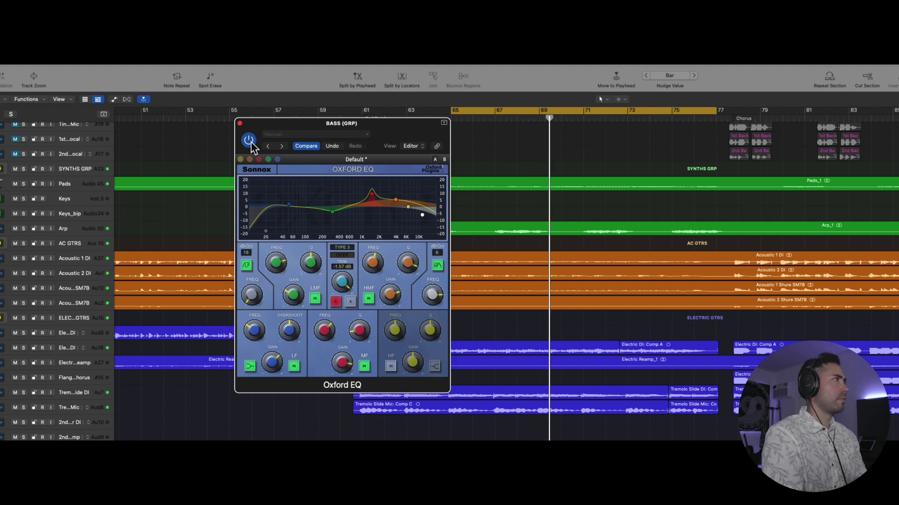
click(249, 141)
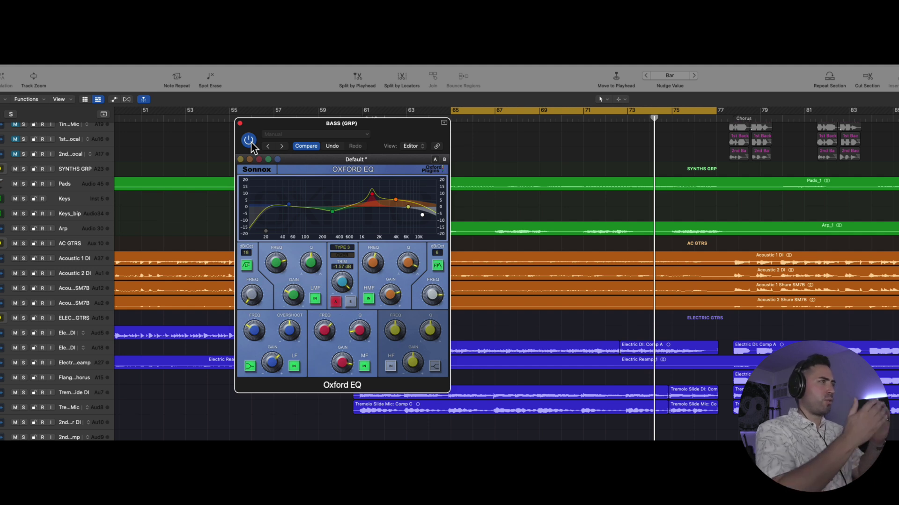
Set the bass EQ's low-cut filter frequency to 26.35 Hz and switch the plug-in to its B setting.
drag(289, 127, 320, 127)
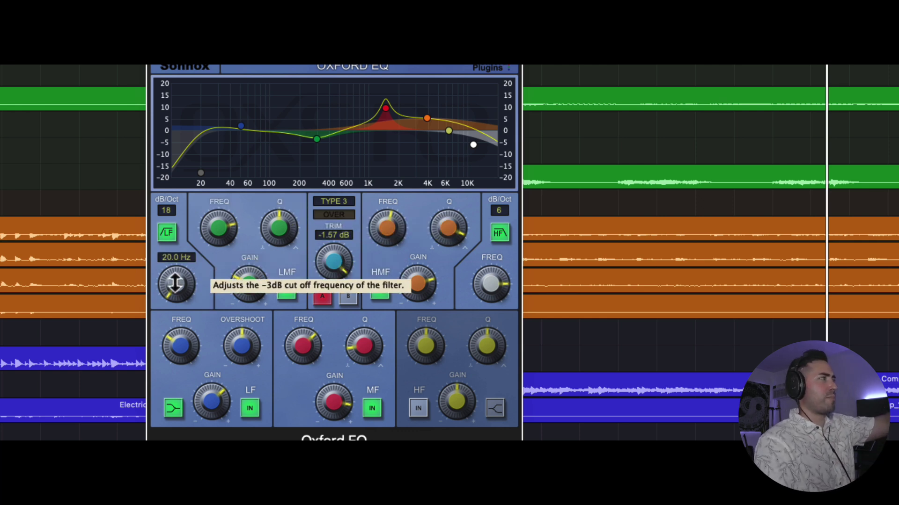
drag(176, 283, 176, 276)
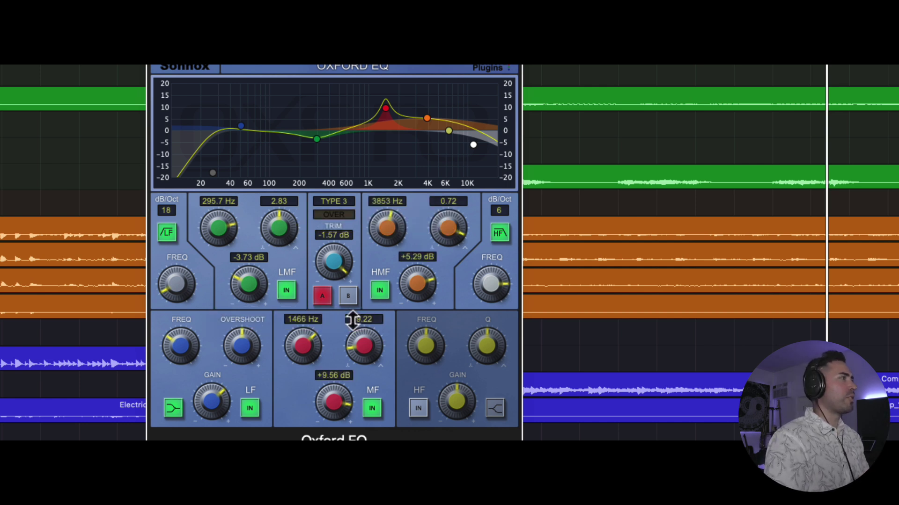
click(349, 296)
click(324, 296)
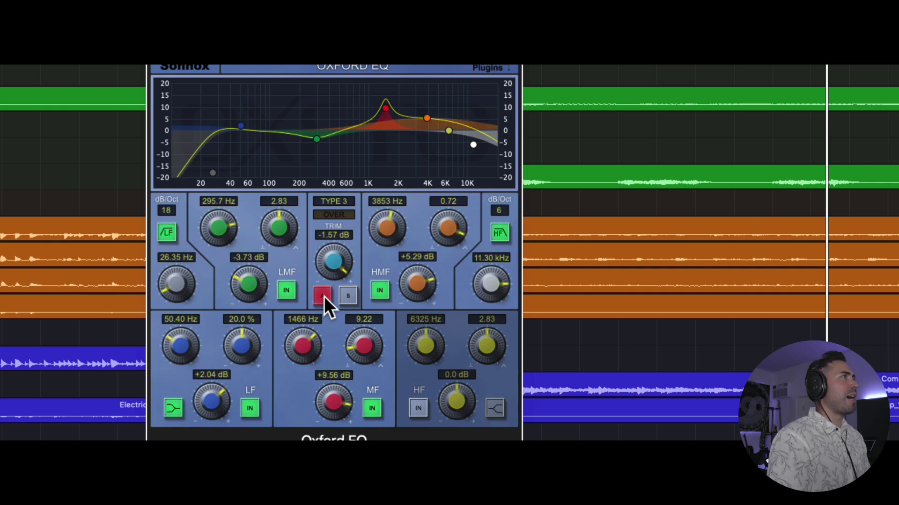
click(344, 297)
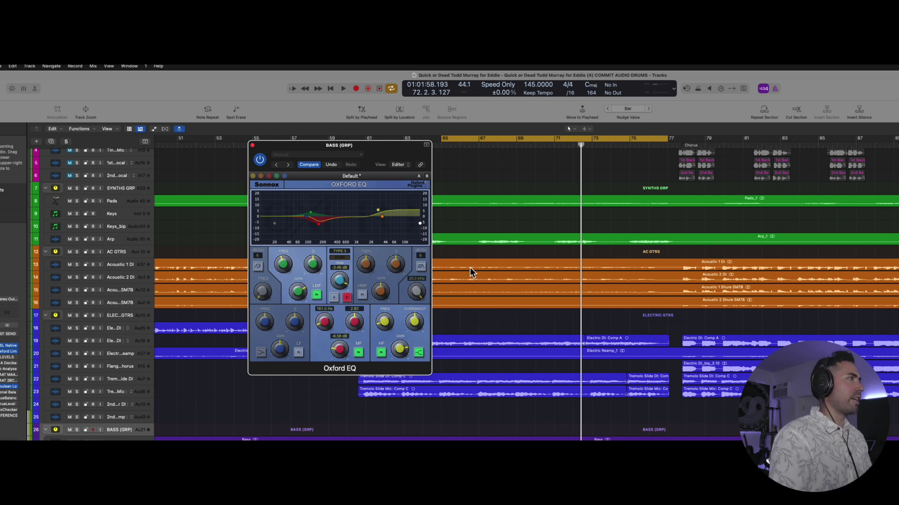
Play the loop and audition the EQ's A and B settings against each other and against bypass, ending on A.
click(470, 249)
key(space)
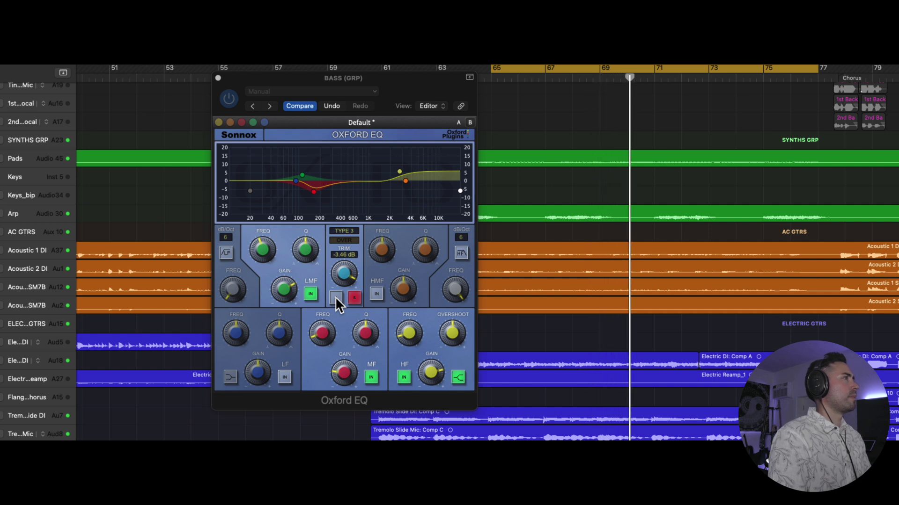
click(335, 296)
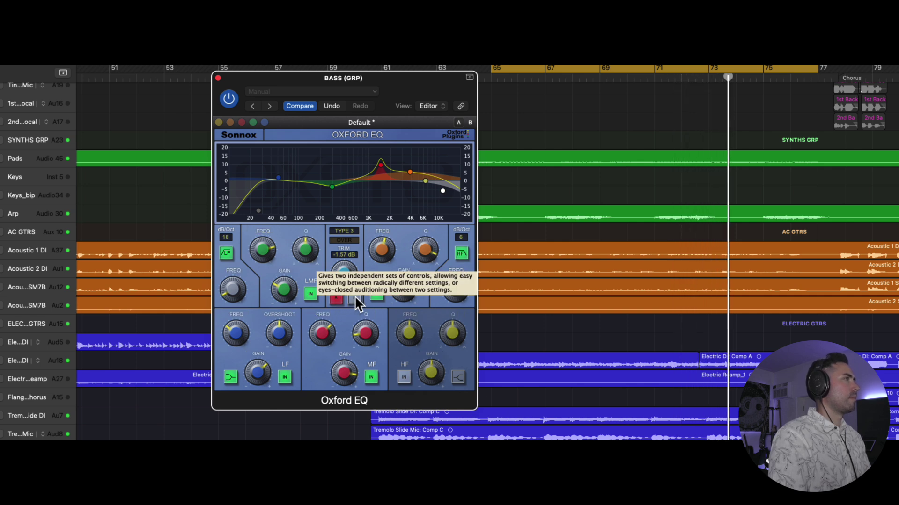
click(355, 297)
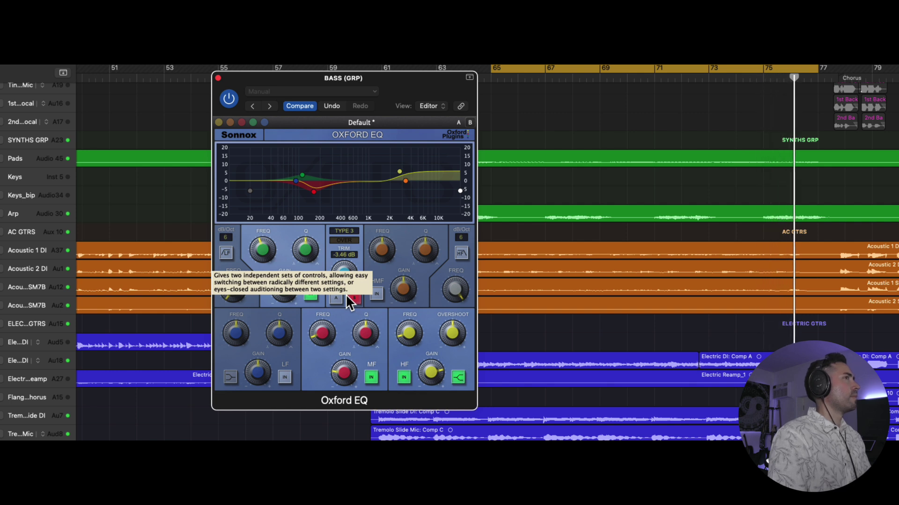
mouse_move(316, 247)
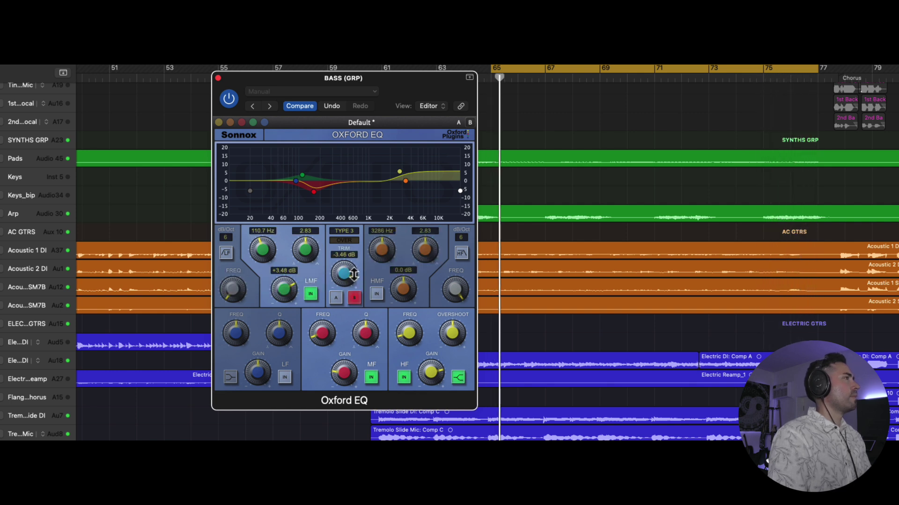
click(229, 100)
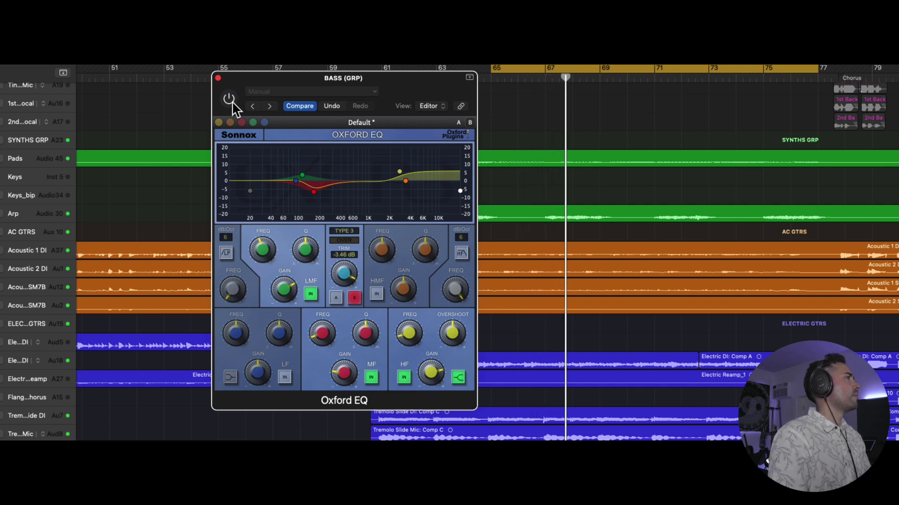
click(229, 99)
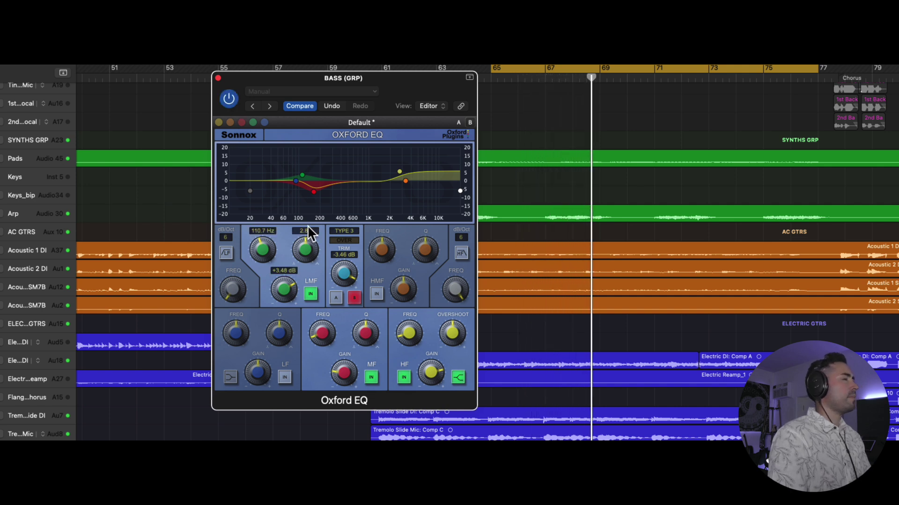
click(337, 298)
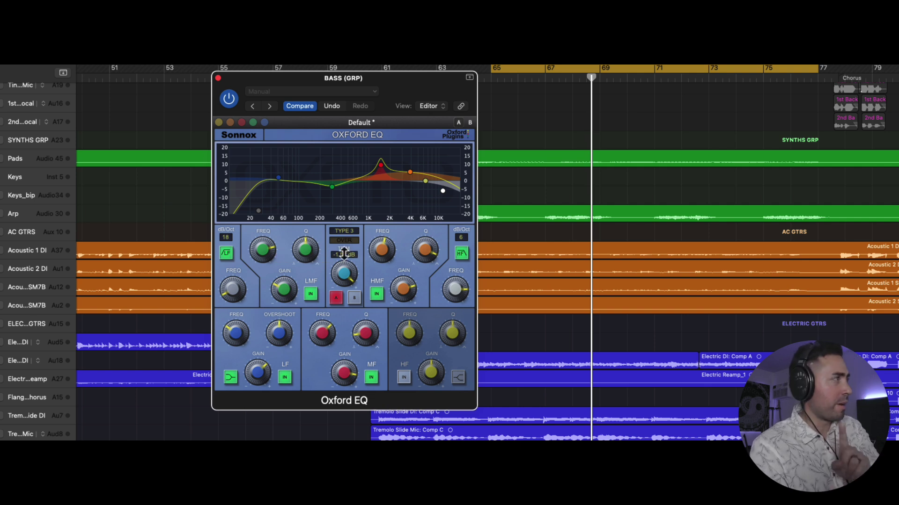
Review the EQ type choices and the plug-in's list of type presets.
click(345, 231)
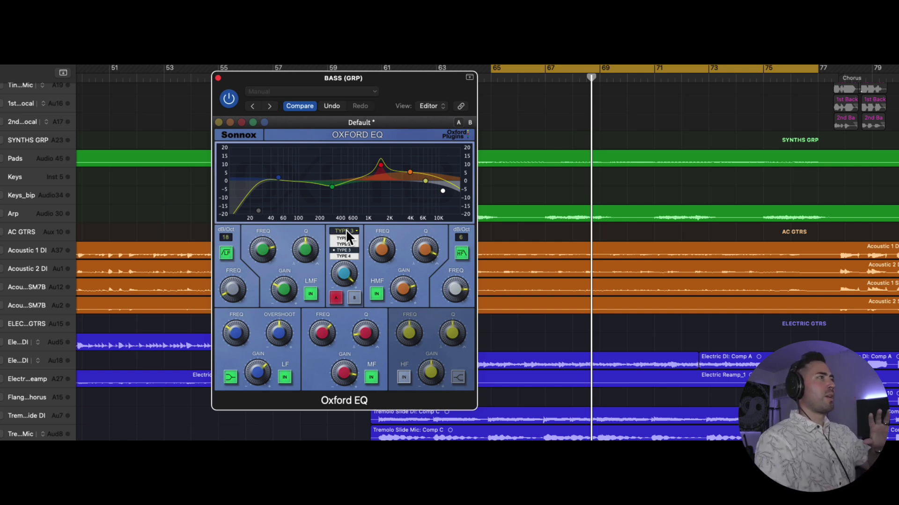
click(347, 300)
click(337, 299)
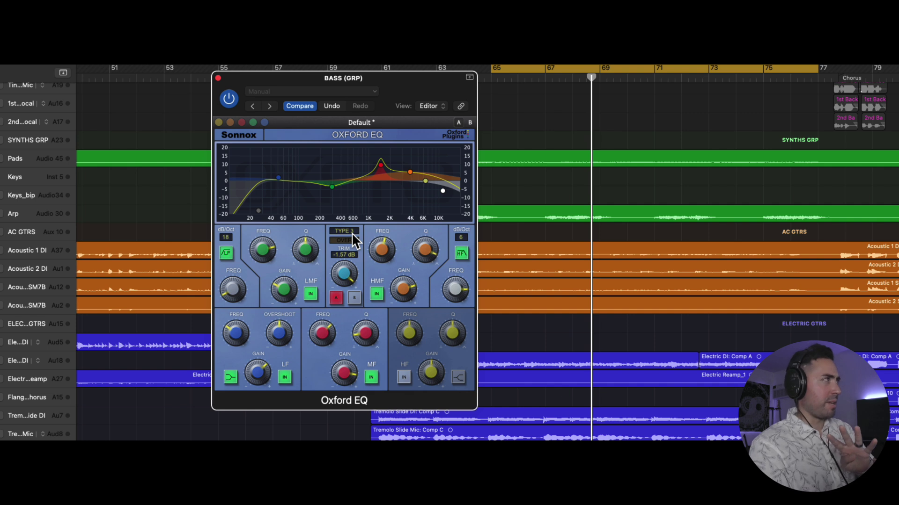
click(334, 93)
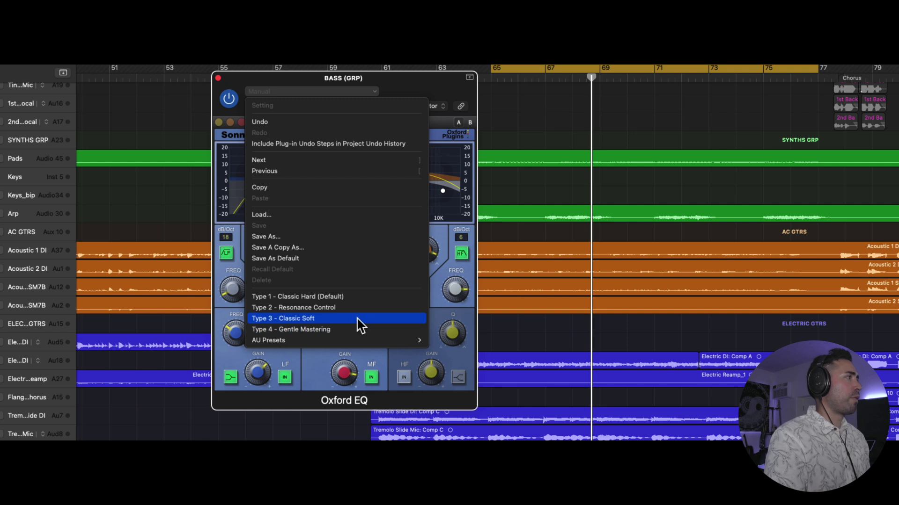
click(450, 226)
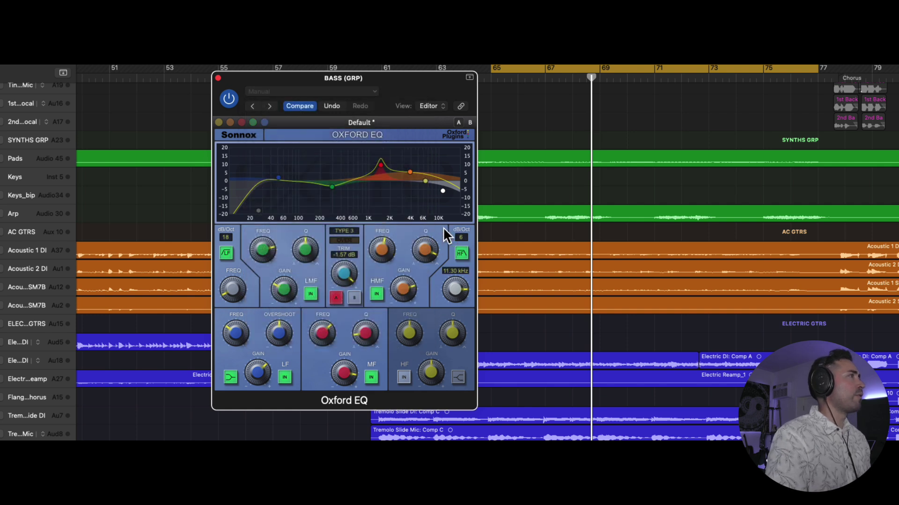
During playback, turn the LMF cut into a boost of about 4 dB between 100 and 200 Hz and lower the output trim.
click(495, 237)
key(space)
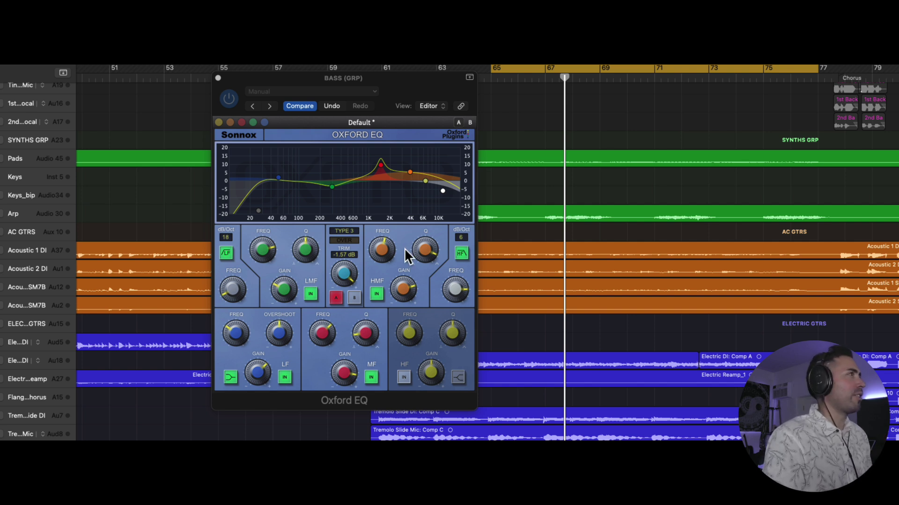
key(space)
click(332, 187)
drag(332, 187, 314, 175)
drag(351, 263, 346, 270)
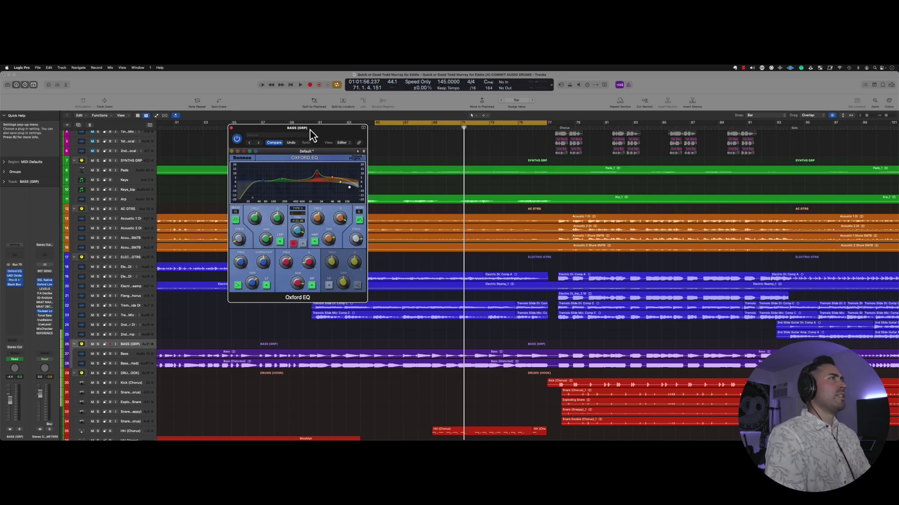
In the B setting, enable the high-cut filter and lower its cutoff frequency to about 10 kHz during playback.
mouse_move(324, 133)
mouse_down()
mouse_move(341, 146)
mouse_move(324, 138)
mouse_up()
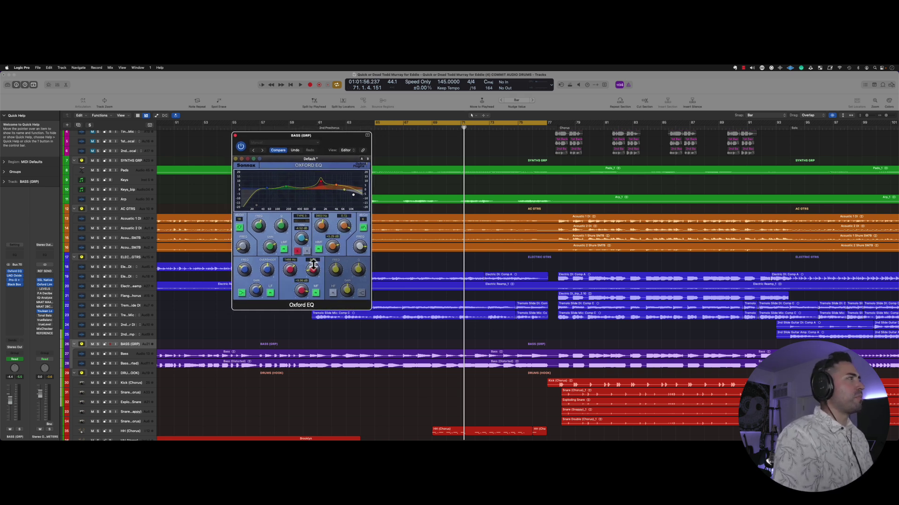
click(307, 252)
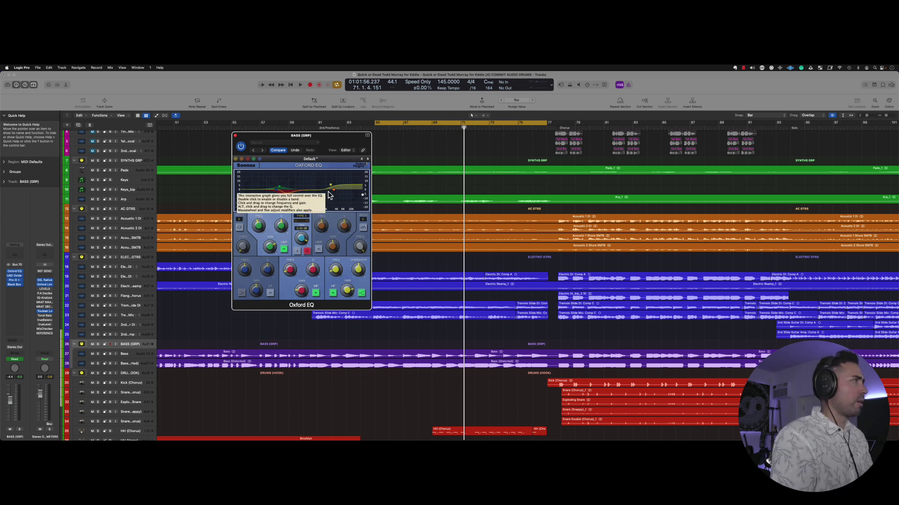
key(space)
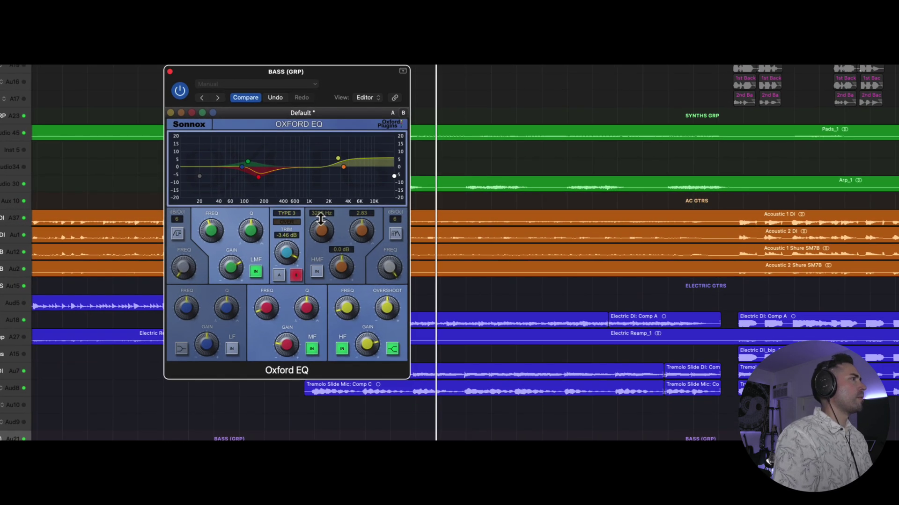
click(396, 233)
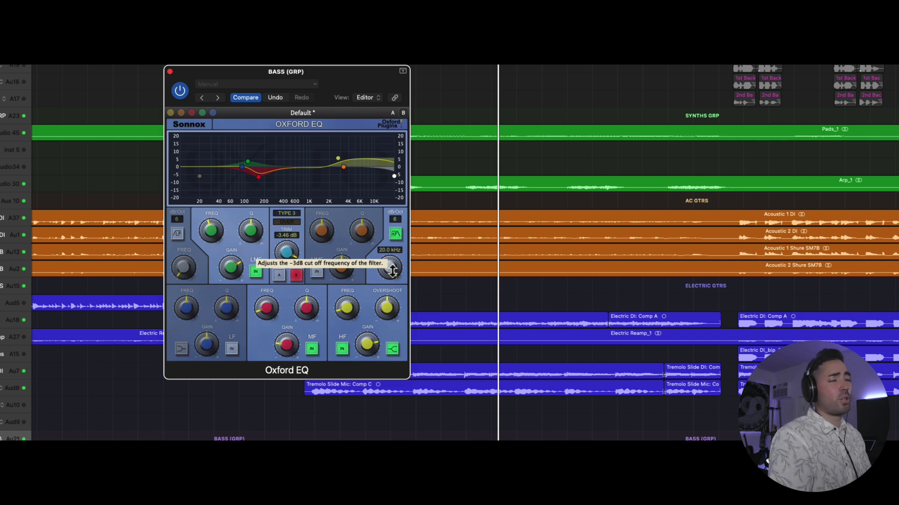
drag(392, 270, 390, 285)
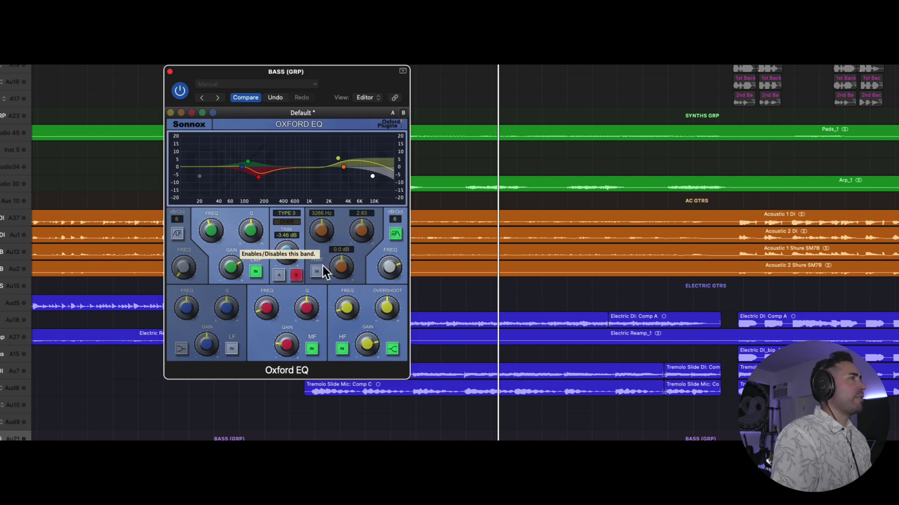
click(199, 125)
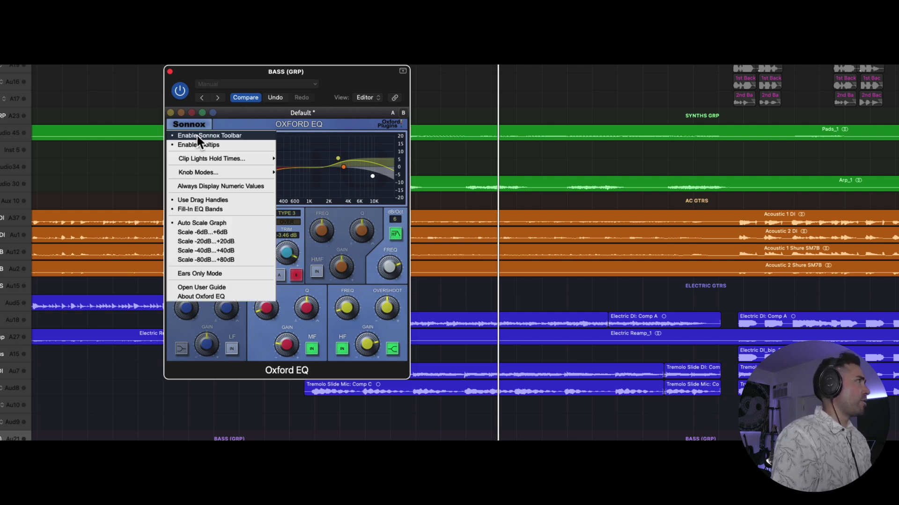
click(311, 200)
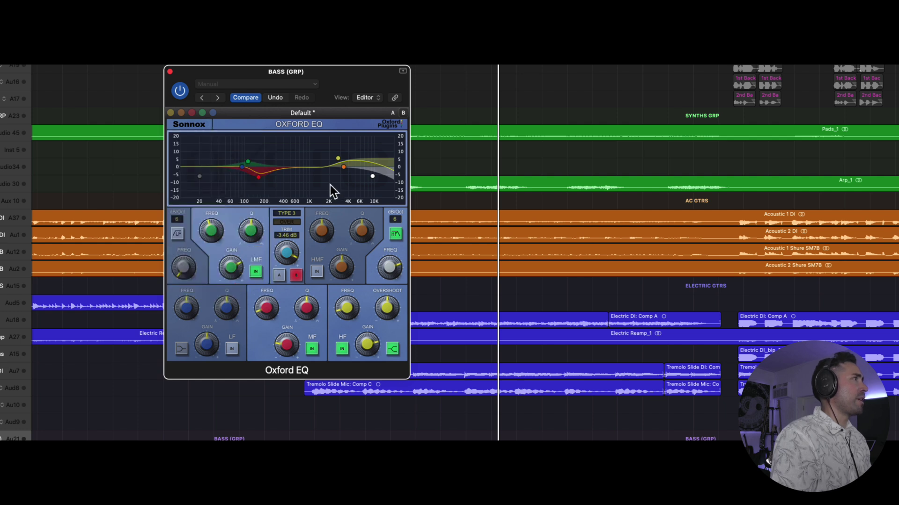
Enable the HMF band and shape it into a cut of about 5 dB around 1.6 kHz.
drag(343, 168, 334, 169)
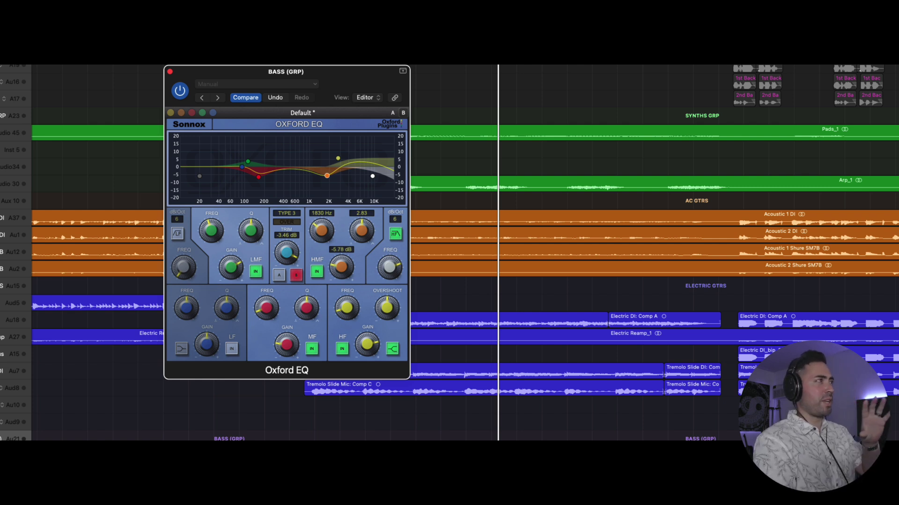
key(space)
drag(329, 175, 321, 176)
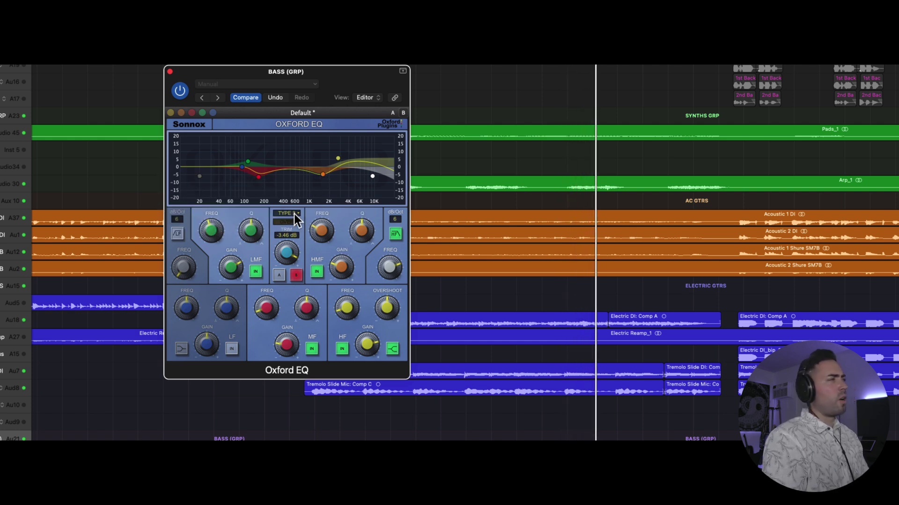
Change the EQ type to Type 1 and play the loop to hear it on the bass.
click(293, 215)
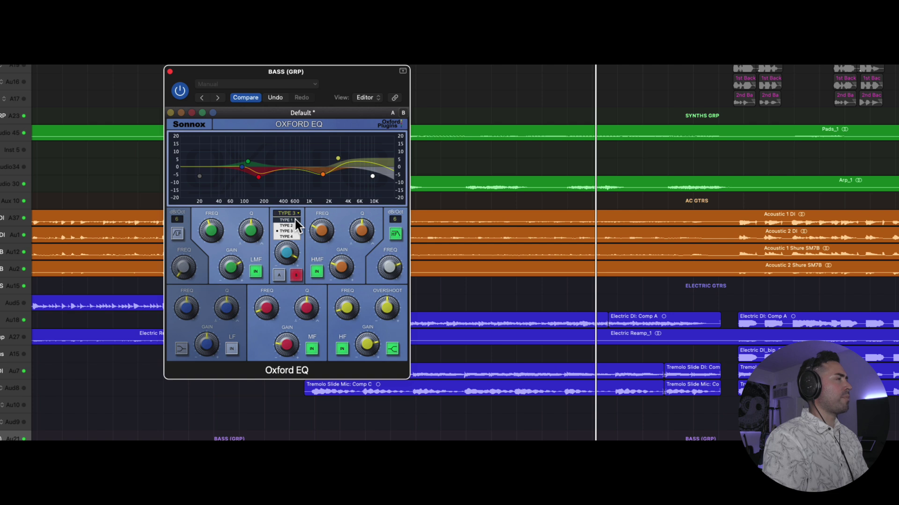
click(295, 220)
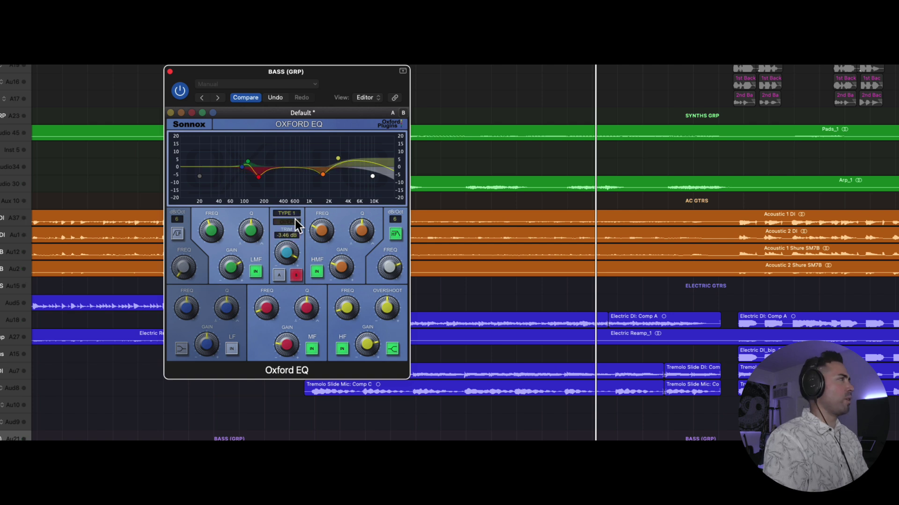
key(space)
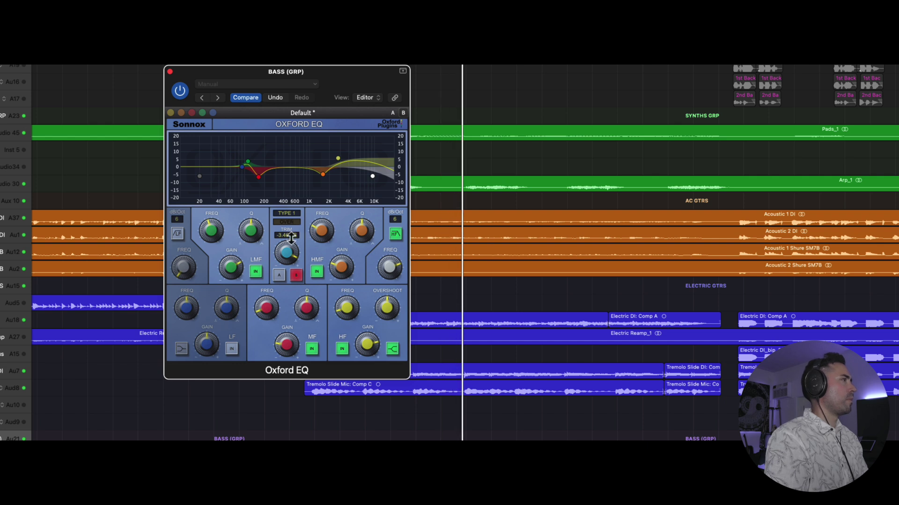
drag(290, 257, 290, 253)
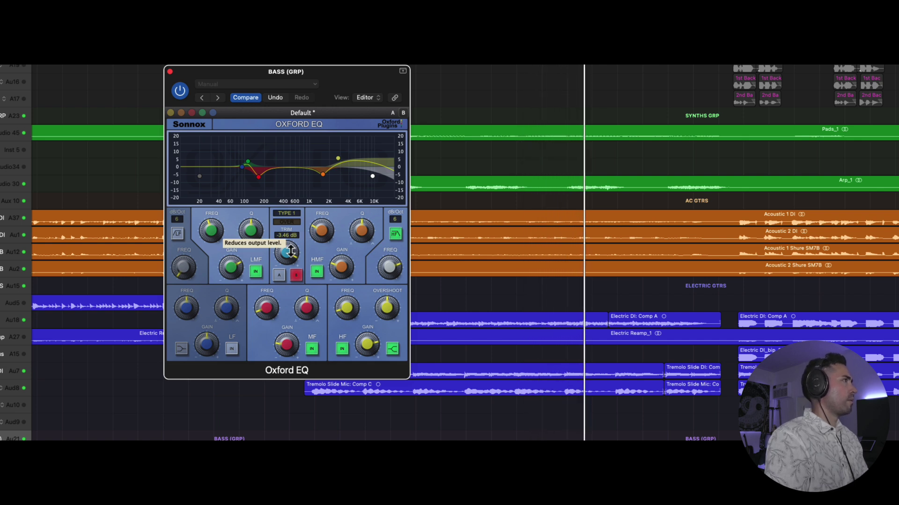
Enable the LF band with a boost of about 10 dB around 50 Hz, and compare the EQ bypassed and active during playback.
drag(242, 167, 226, 150)
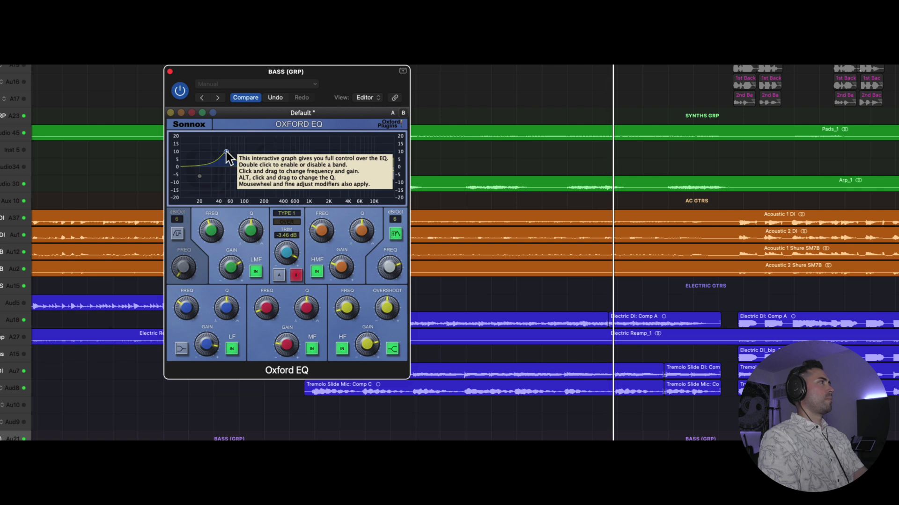
click(186, 93)
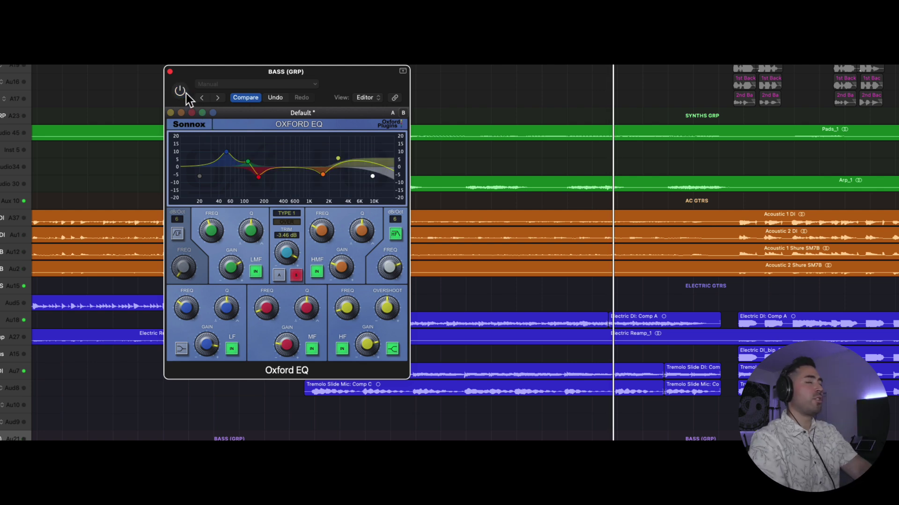
key(space)
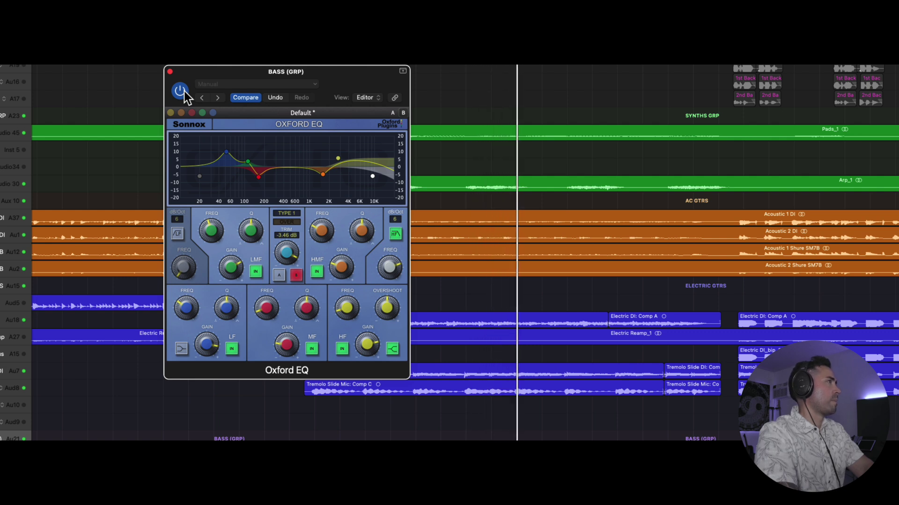
click(180, 91)
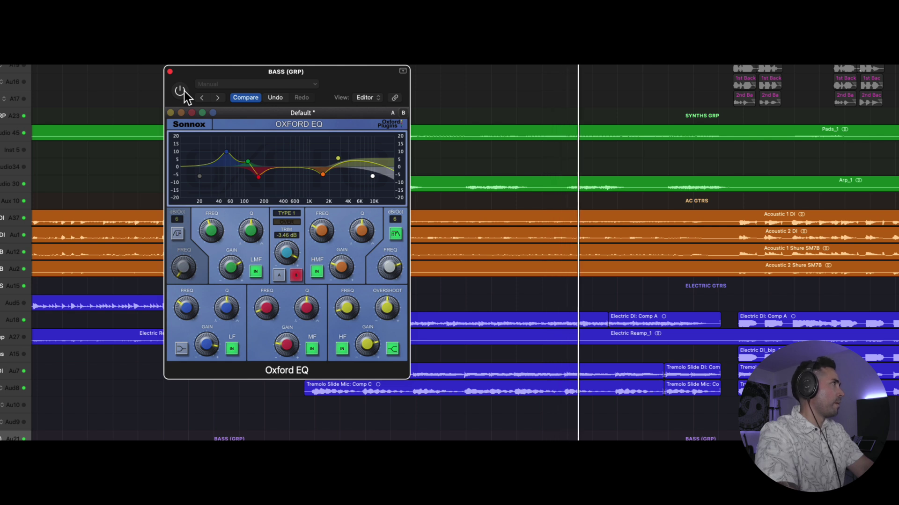
click(183, 91)
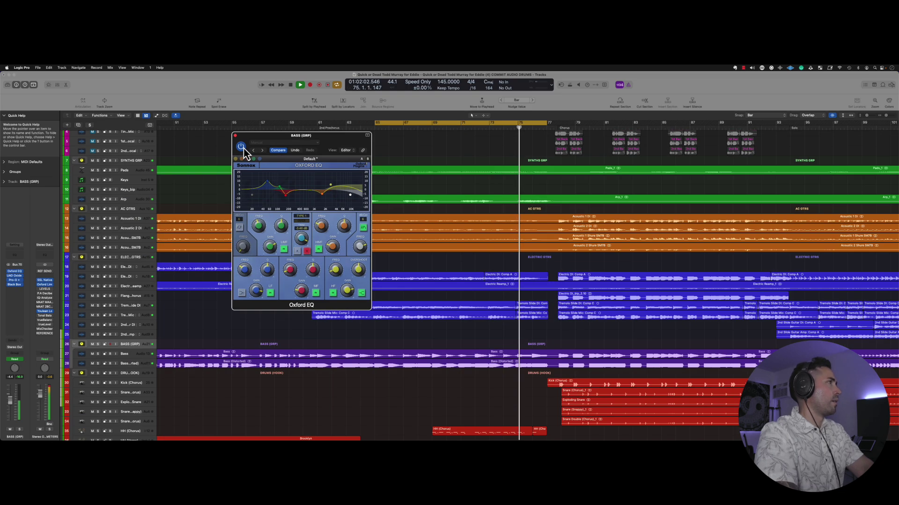
Move the EQ window farther from the track headers and return focus to the Tracks area while the loop plays.
drag(346, 142, 394, 155)
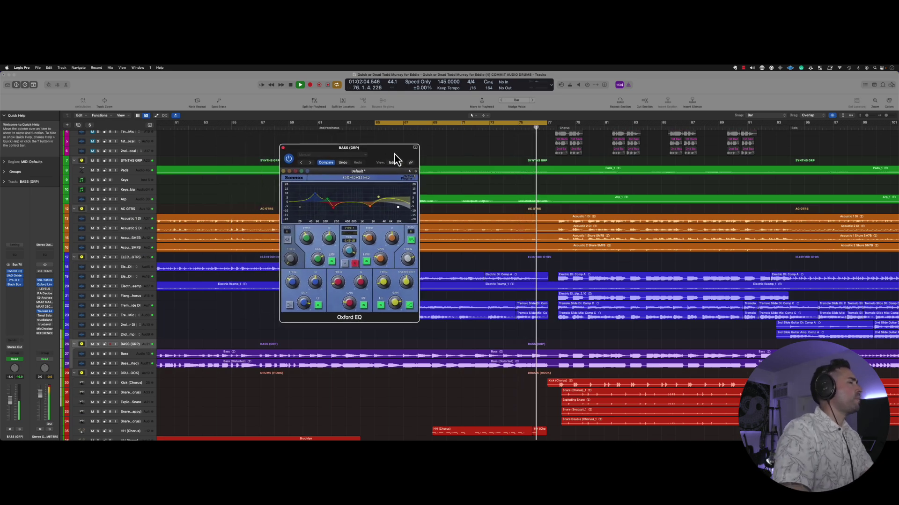
click(487, 188)
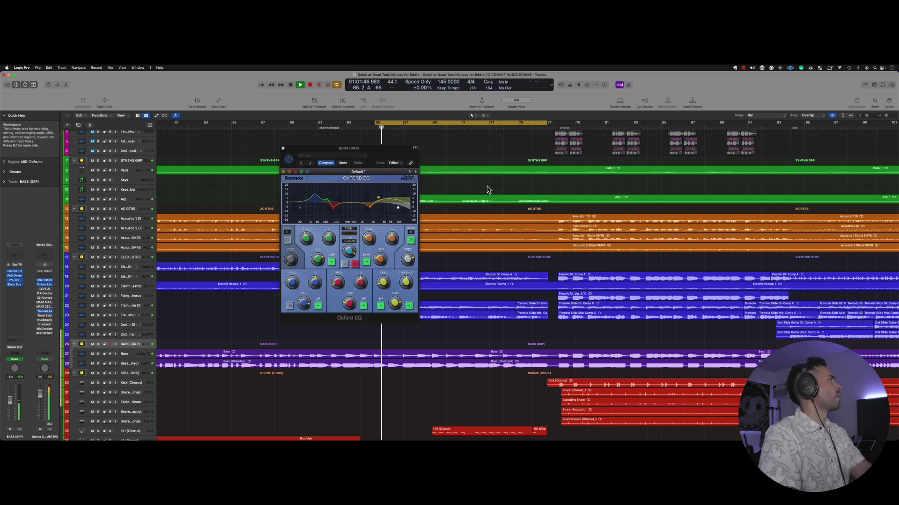